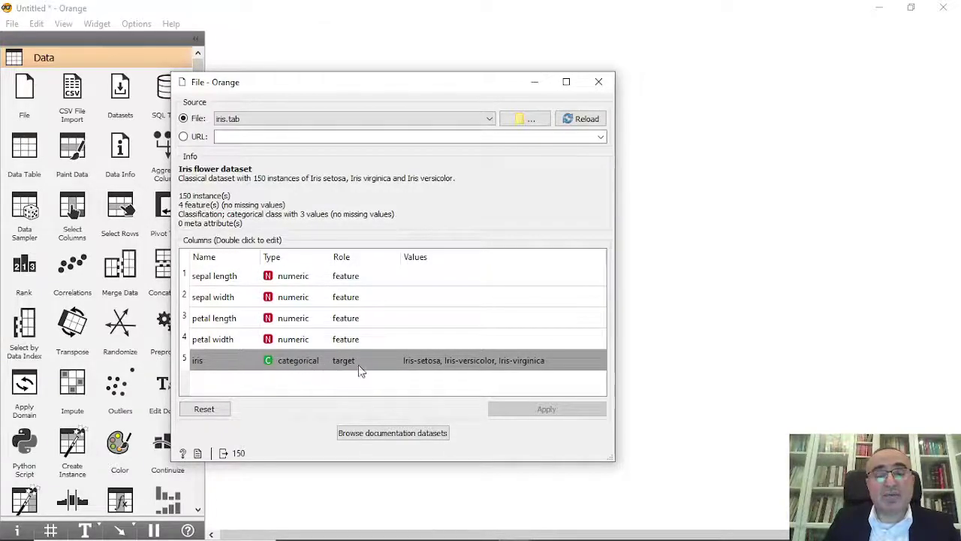
- Close the File widget window once iris.tab (150 instances) is loaded
{"action": "left_click", "coordinate": [597, 81]}
- Link a new Data Table widget to the File widget's output
{"action": "left_click", "coordinate": [297, 234]}
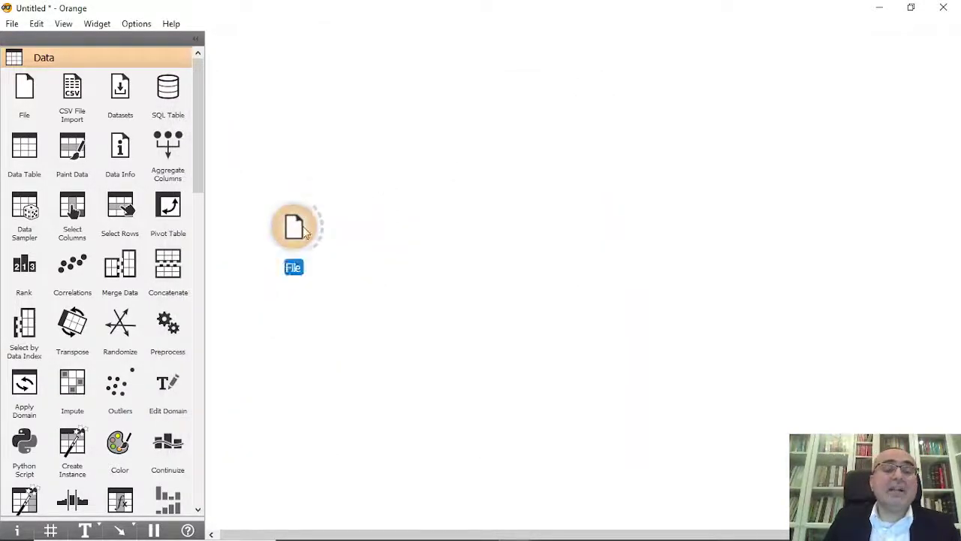
{"action": "left_click_drag", "start_coordinate": [311, 221], "coordinate": [438, 92]}
{"action": "type", "text": "data"}
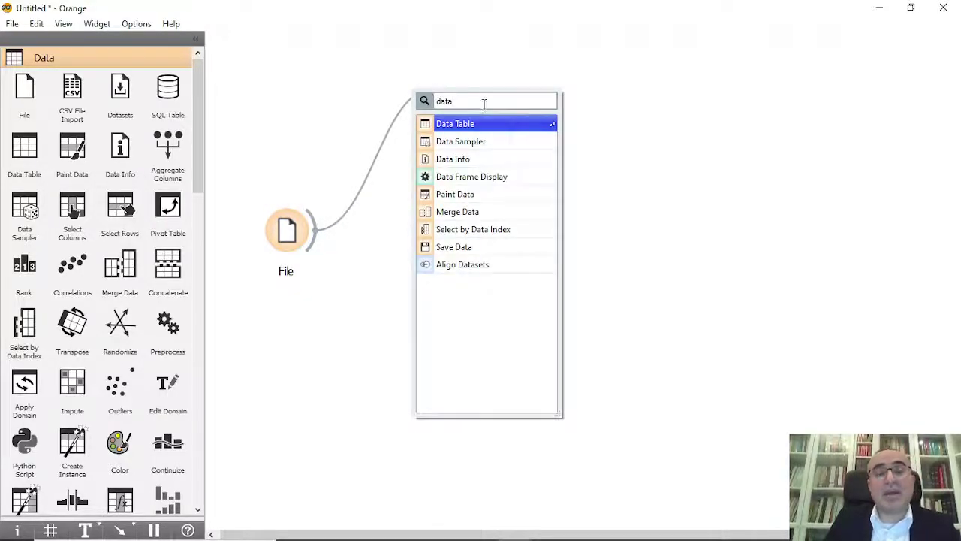
{"action": "left_click", "coordinate": [486, 126]}
- Open the Data Table and browse the 150 iris rows, selecting rows 2, 12 and 8
{"action": "double_click", "coordinate": [466, 89]}
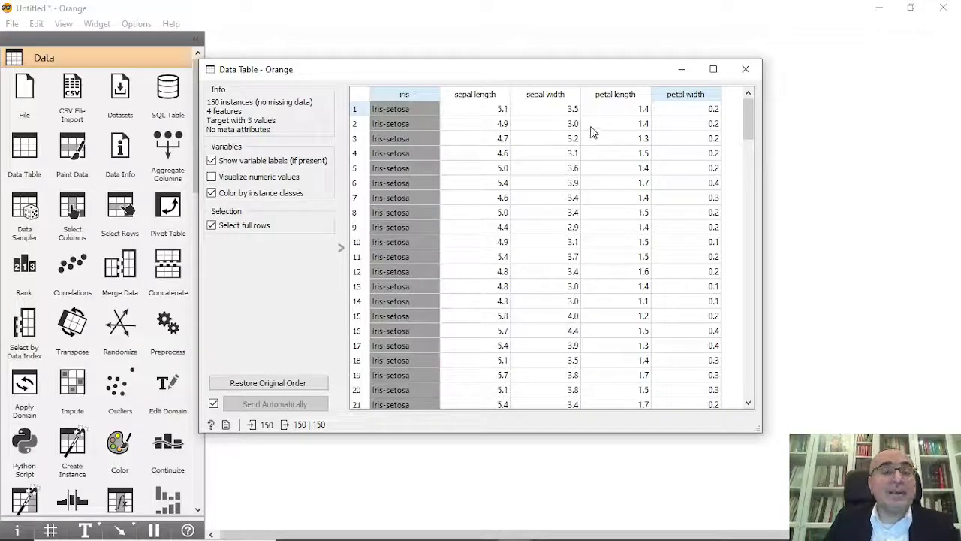
{"action": "left_click", "coordinate": [593, 126]}
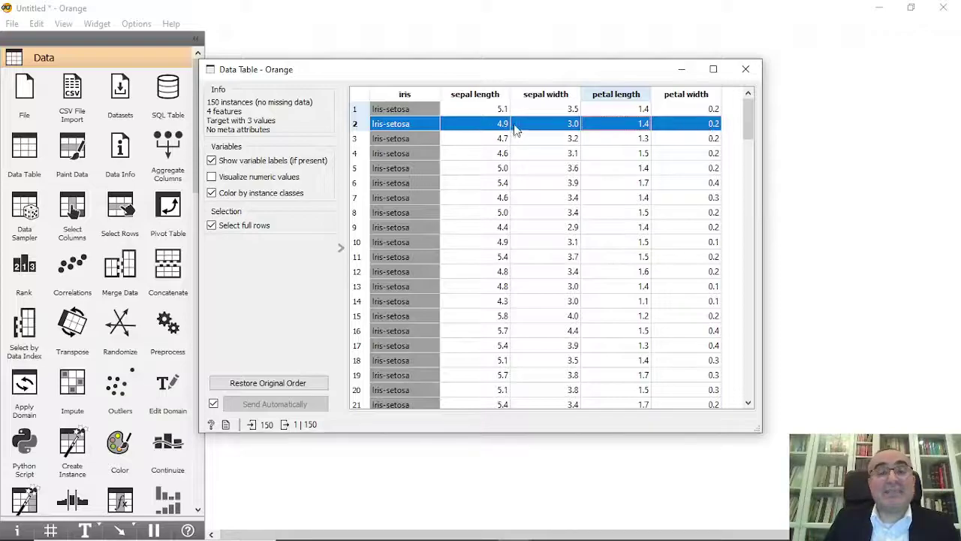
{"action": "left_click", "coordinate": [581, 275]}
{"action": "left_click", "coordinate": [580, 212]}
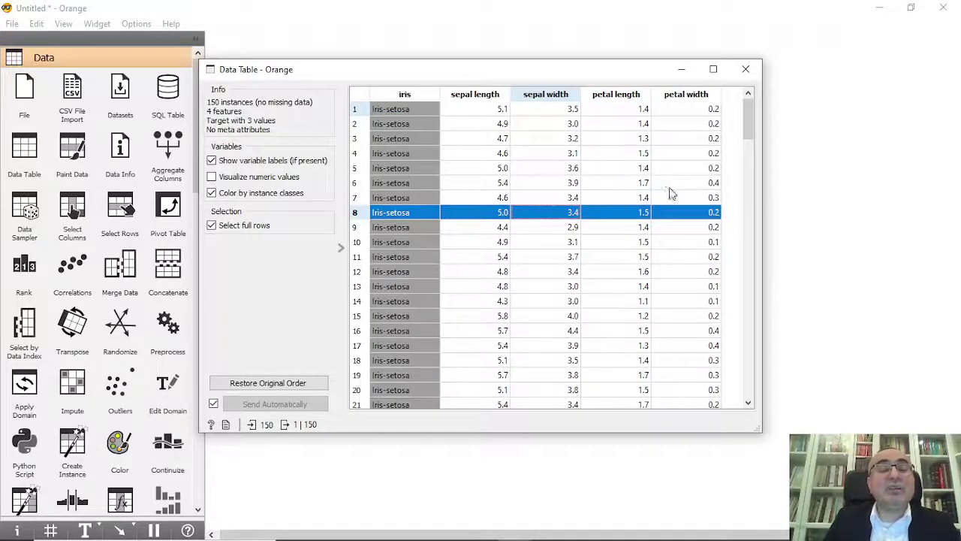
{"action": "left_click", "coordinate": [746, 69]}
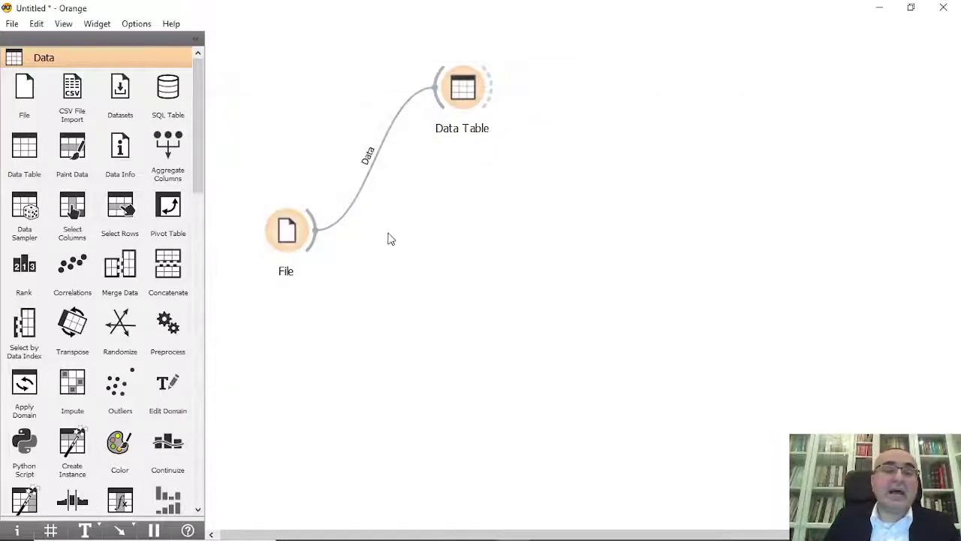
- Add a Unique widget fed by File and check its Group by settings, keeping 147 of 150 rows
{"action": "left_click_drag", "start_coordinate": [314, 239], "coordinate": [448, 183]}
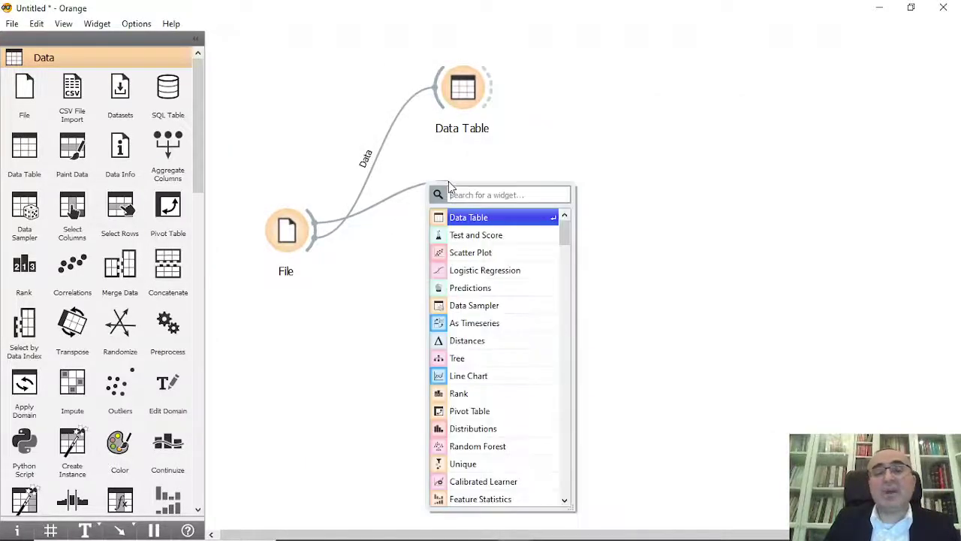
{"action": "type", "text": "un"}
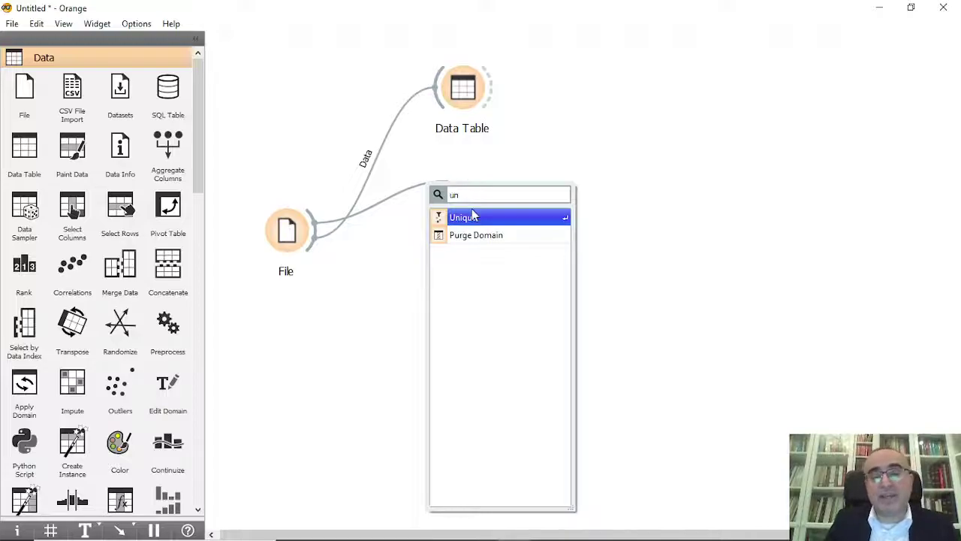
{"action": "left_click", "coordinate": [475, 218]}
{"action": "double_click", "coordinate": [484, 191]}
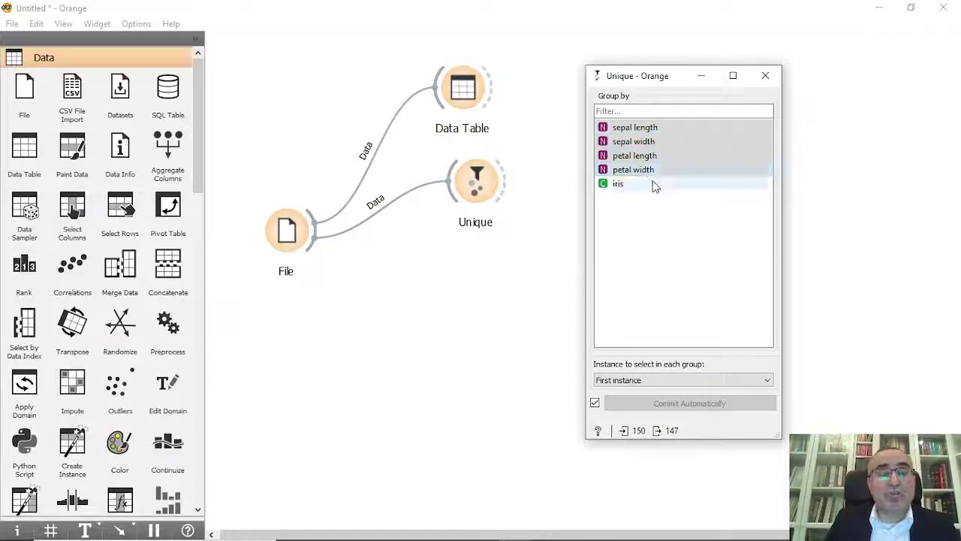
{"action": "mouse_move", "coordinate": [654, 186]}
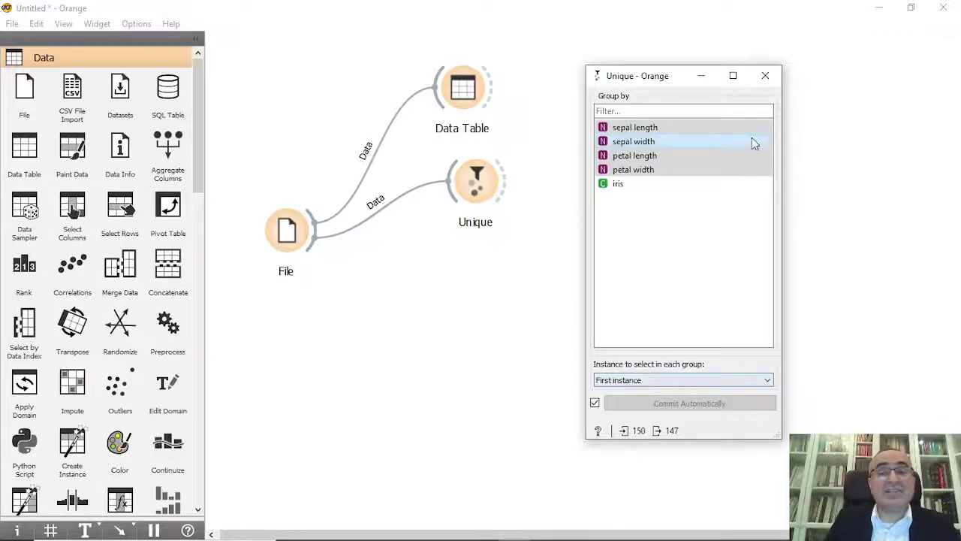
{"action": "left_click", "coordinate": [766, 75]}
{"action": "left_click", "coordinate": [455, 197]}
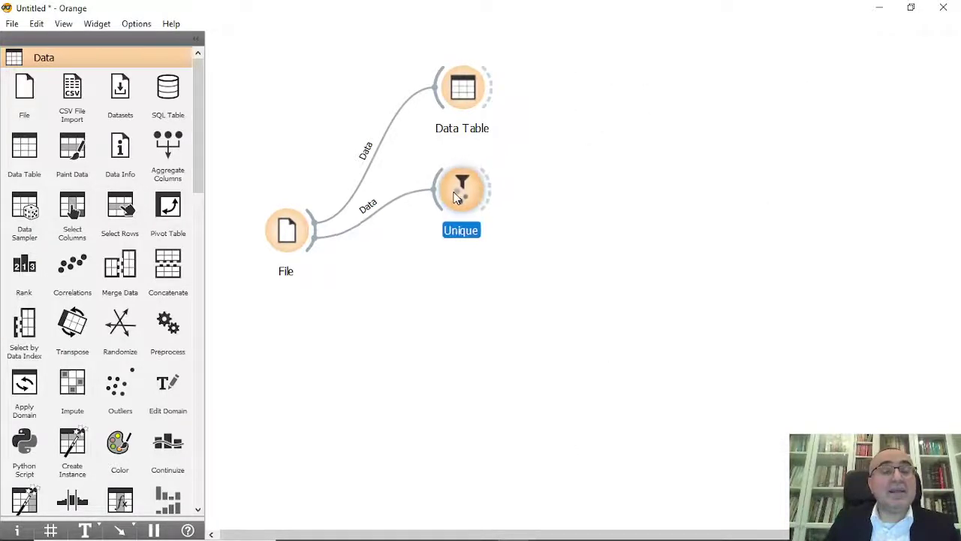
- Connect a new Data Table (1) to the Unique widget's output
{"action": "left_click_drag", "start_coordinate": [489, 191], "coordinate": [603, 190]}
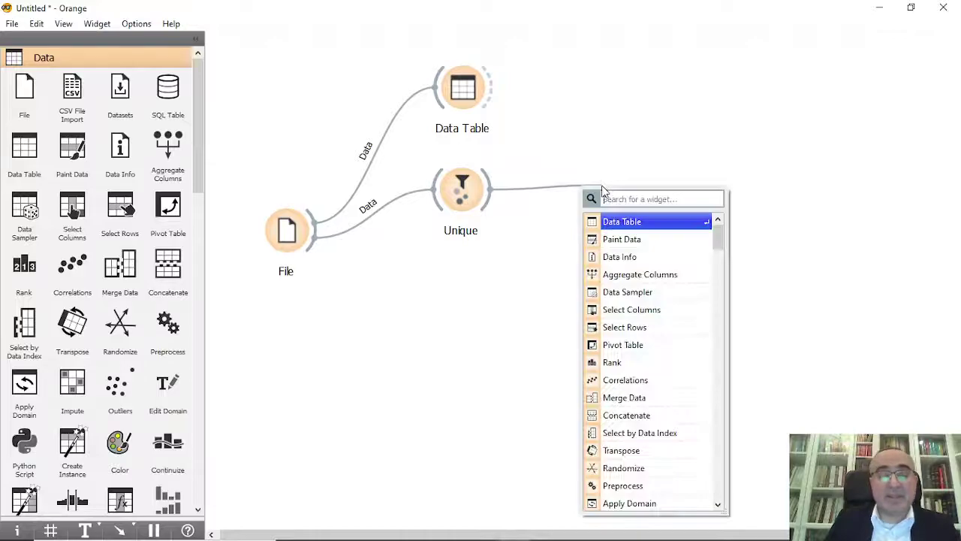
{"action": "type", "text": "data"}
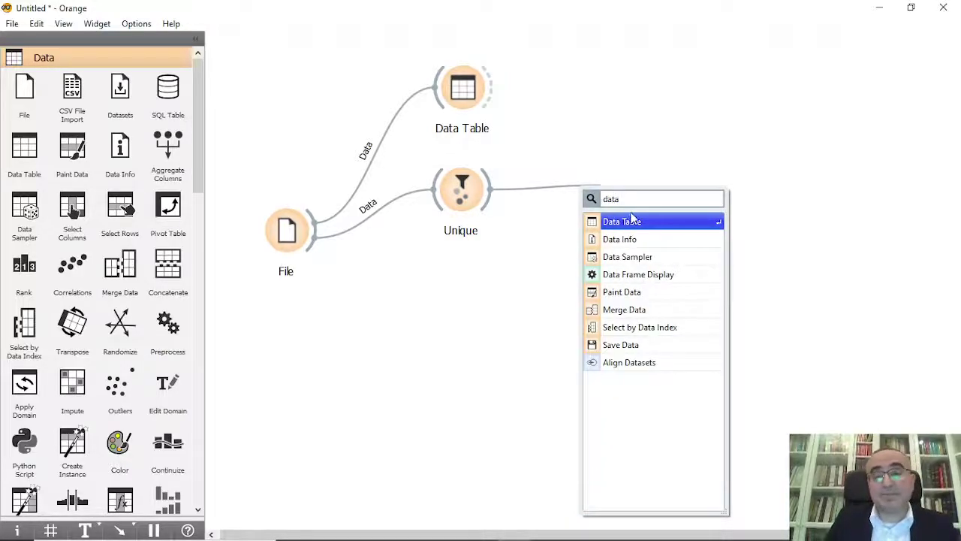
{"action": "left_click", "coordinate": [637, 222]}
- Open Data Table (1) and browse the 147 unique rows, selecting rows 1, 3, 5, 8 and 11
{"action": "double_click", "coordinate": [639, 193]}
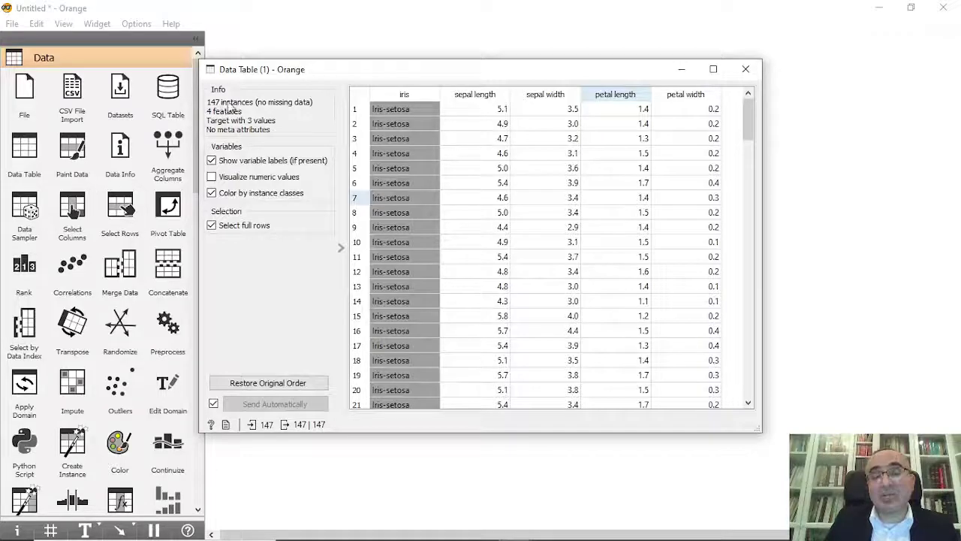
{"action": "left_click", "coordinate": [410, 112]}
{"action": "left_click", "coordinate": [423, 138]}
{"action": "left_click", "coordinate": [434, 168]}
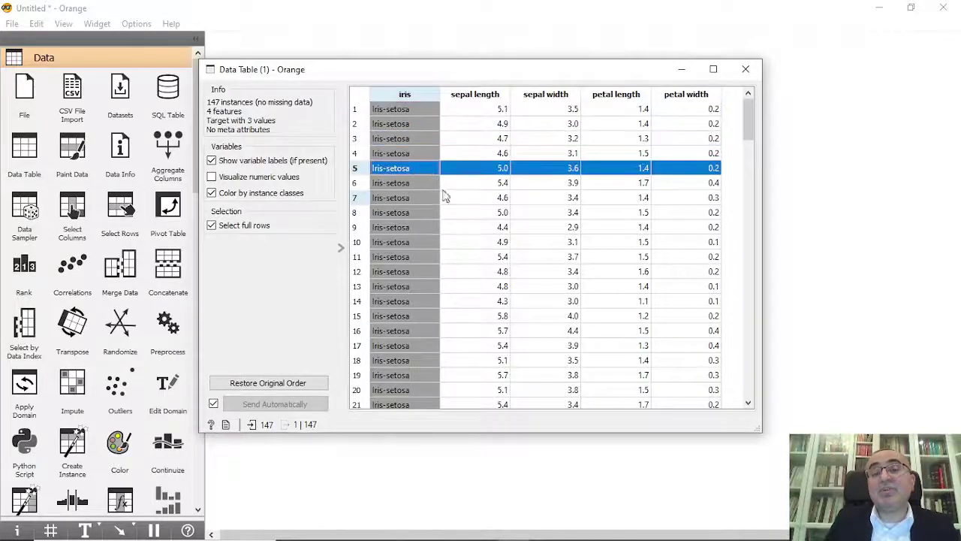
{"action": "left_click", "coordinate": [452, 212]}
{"action": "left_click", "coordinate": [483, 259]}
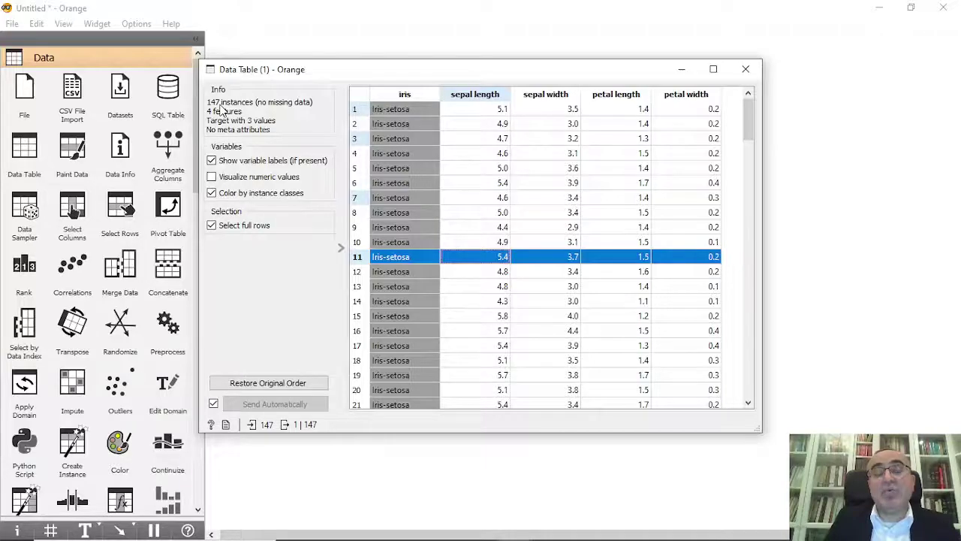
- Add a second Unique widget, Unique (1), linked to File and placed below the first
{"action": "left_click", "coordinate": [746, 69]}
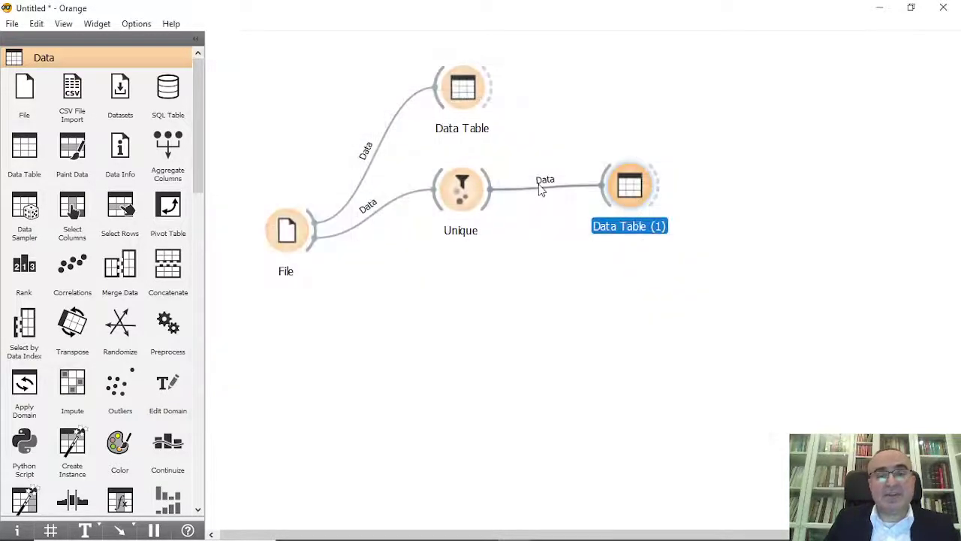
{"action": "left_click_drag", "start_coordinate": [308, 253], "coordinate": [467, 297]}
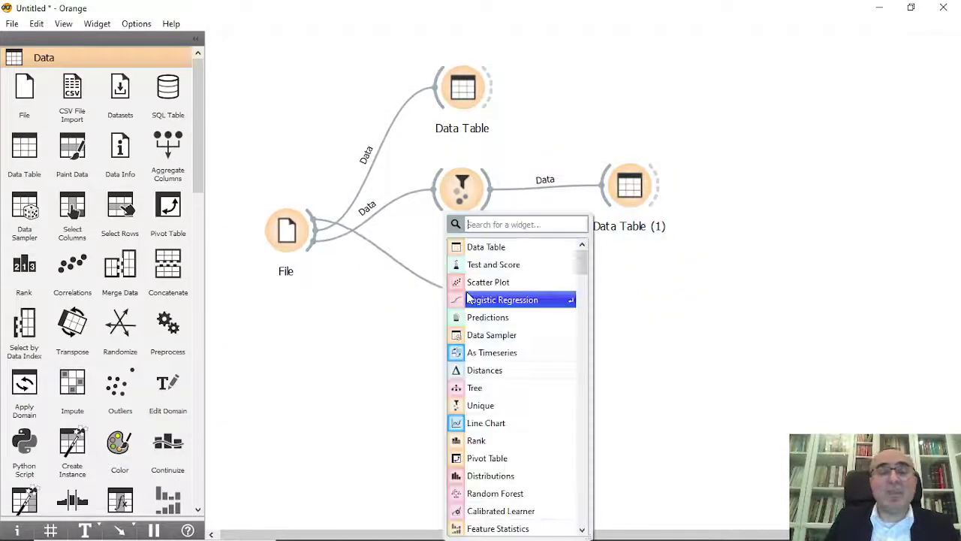
{"action": "type", "text": "un"}
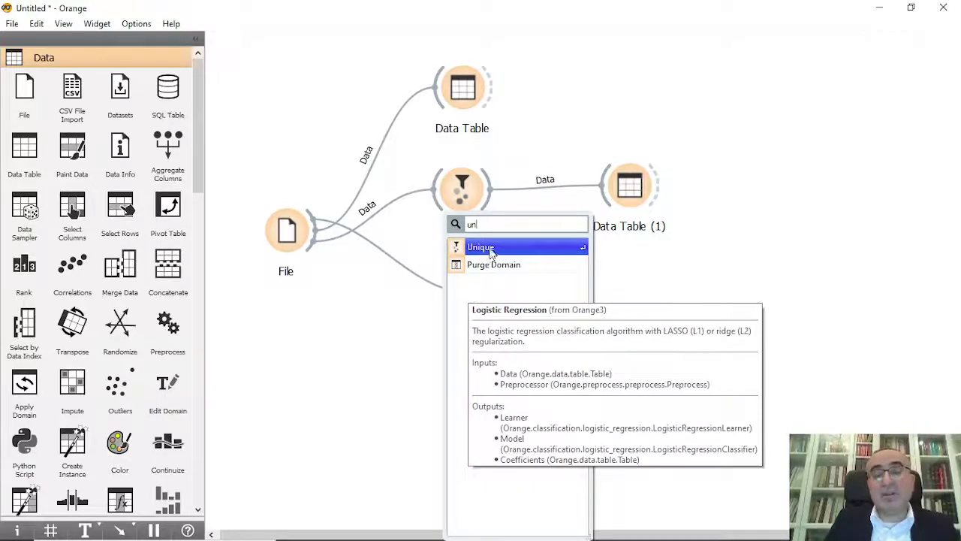
{"action": "left_click", "coordinate": [490, 253]}
{"action": "left_click_drag", "start_coordinate": [500, 296], "coordinate": [471, 299]}
- Set Unique (1) to group by sepal length only, leaving 35 of 150 rows
{"action": "double_click", "coordinate": [471, 299]}
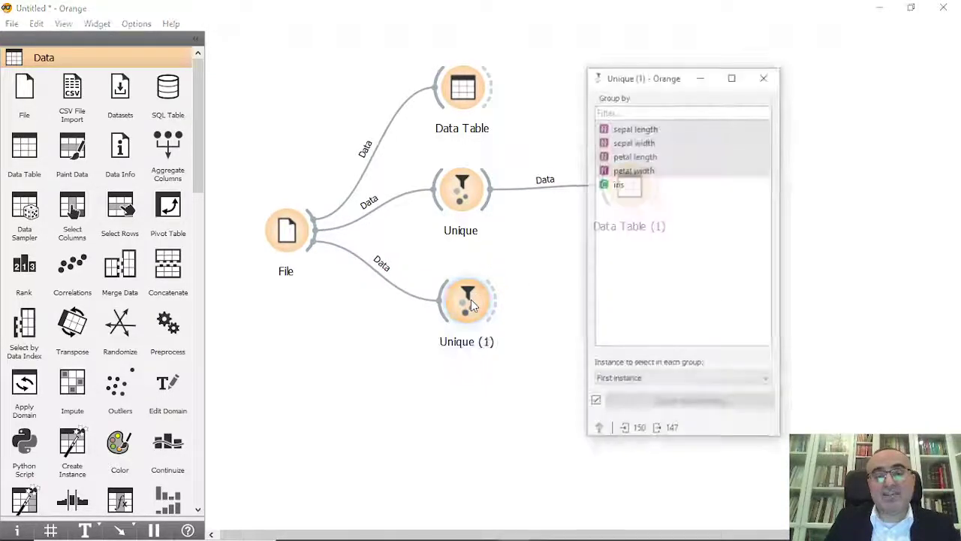
{"action": "left_click", "coordinate": [664, 127]}
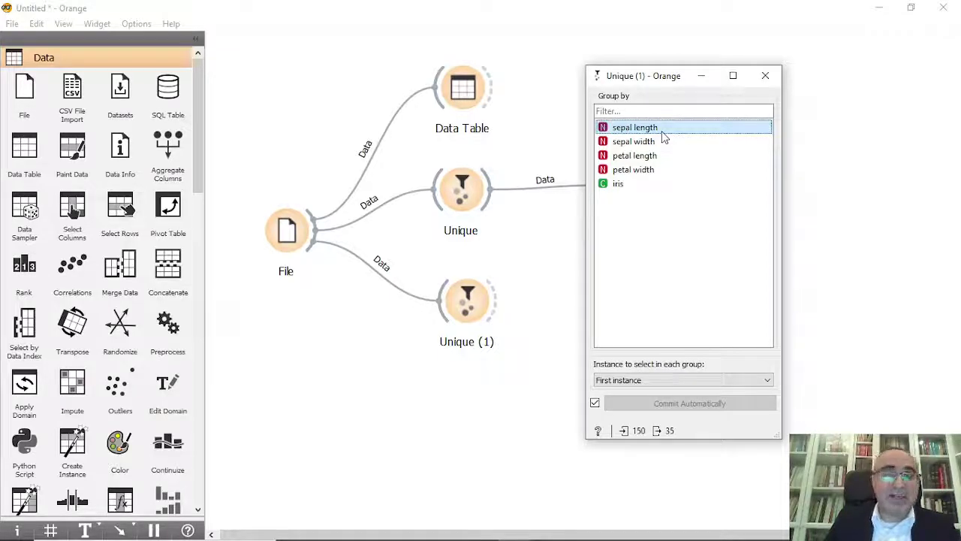
{"action": "left_click", "coordinate": [765, 76]}
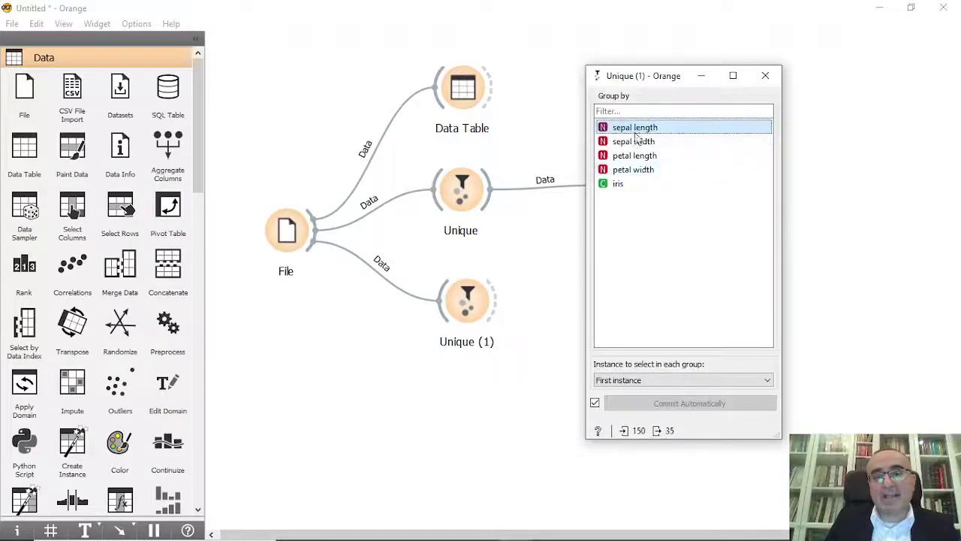
{"action": "left_click", "coordinate": [596, 221]}
- Link a new Data Table (2) to the output of Unique (1)
{"action": "left_click_drag", "start_coordinate": [497, 300], "coordinate": [609, 295]}
{"action": "type", "text": "data"}
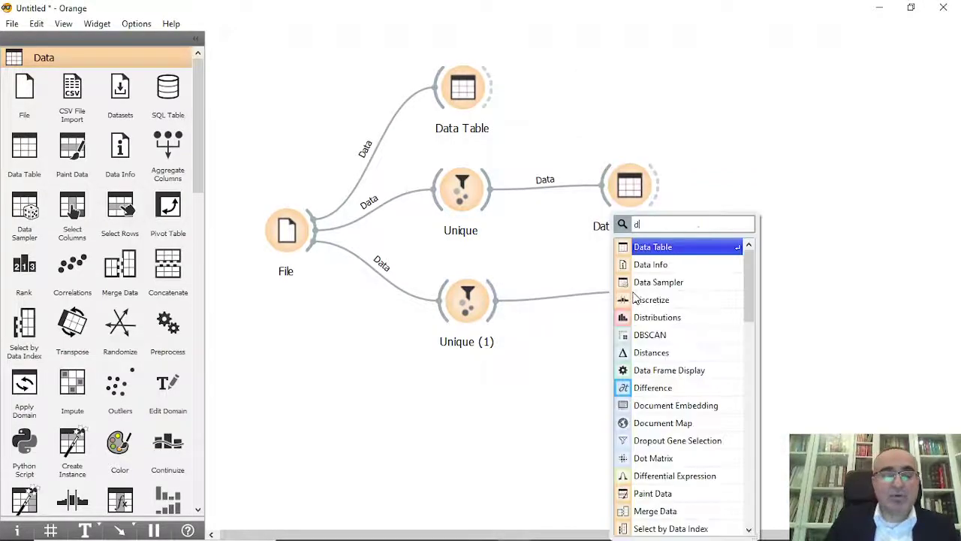
{"action": "left_click", "coordinate": [664, 251]}
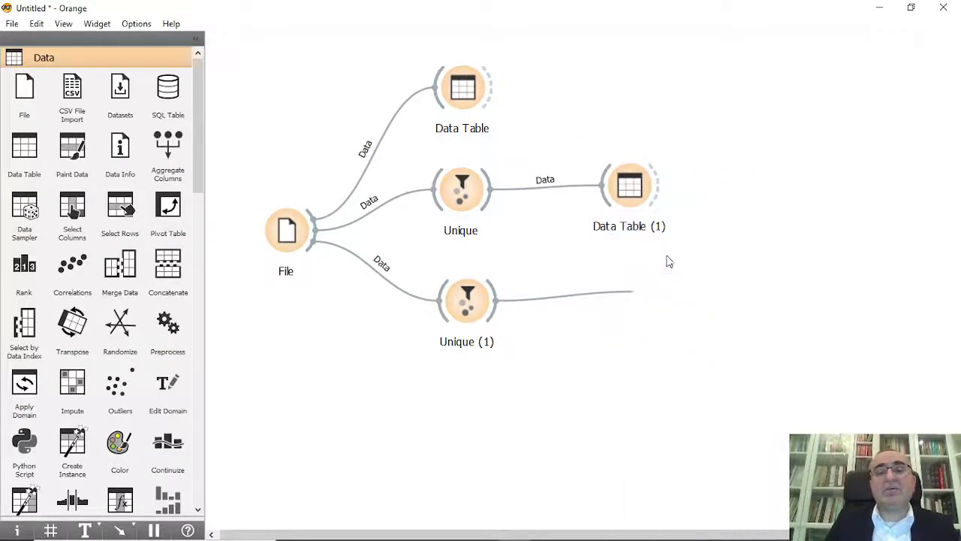
{"action": "double_click", "coordinate": [466, 304]}
{"action": "key", "text": "Escape"}
- Open Data Table (2) and scroll through its 35 rows with distinct sepal lengths
{"action": "double_click", "coordinate": [664, 297]}
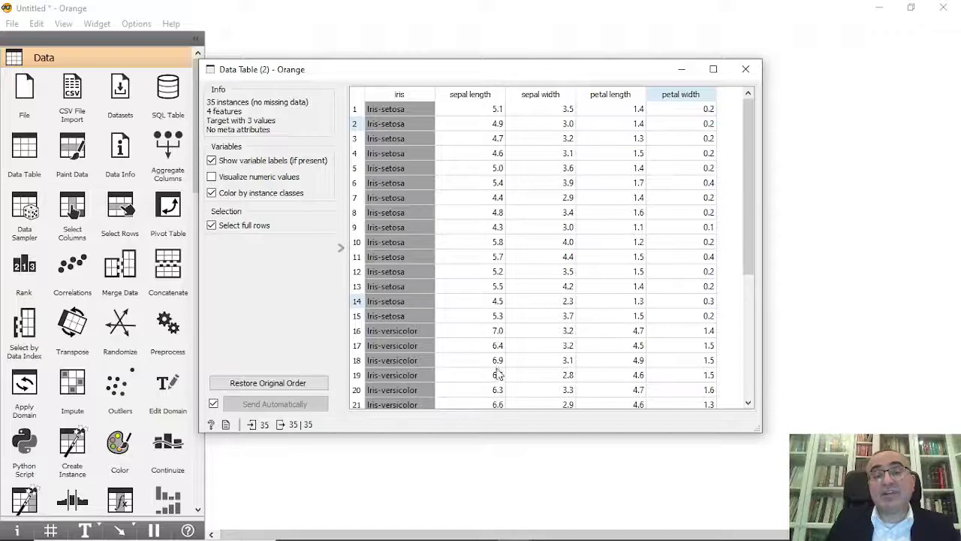
{"action": "mouse_move", "coordinate": [745, 163]}
{"action": "left_mouse_down"}
{"action": "mouse_move", "coordinate": [744, 296]}
{"action": "mouse_move", "coordinate": [743, 150]}
{"action": "left_mouse_up"}
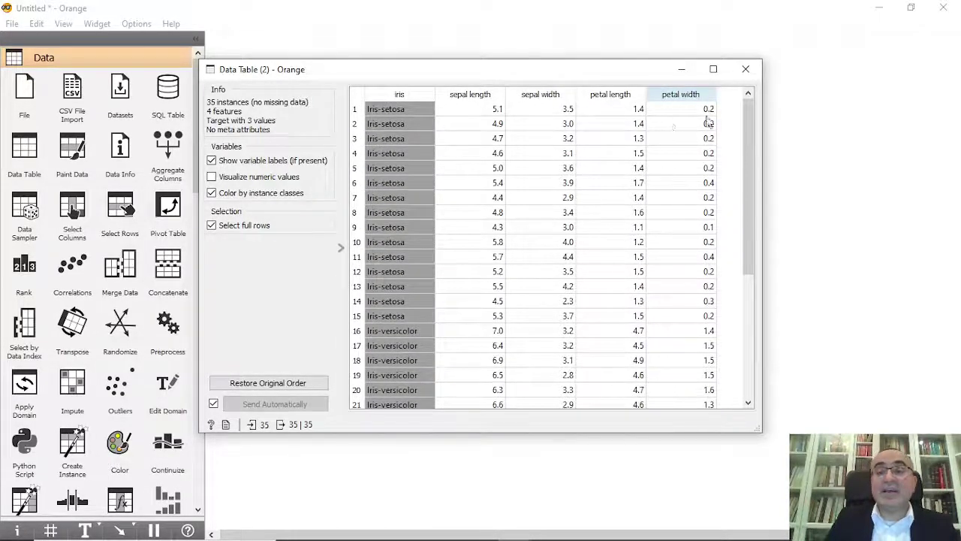
{"action": "left_click", "coordinate": [746, 68]}
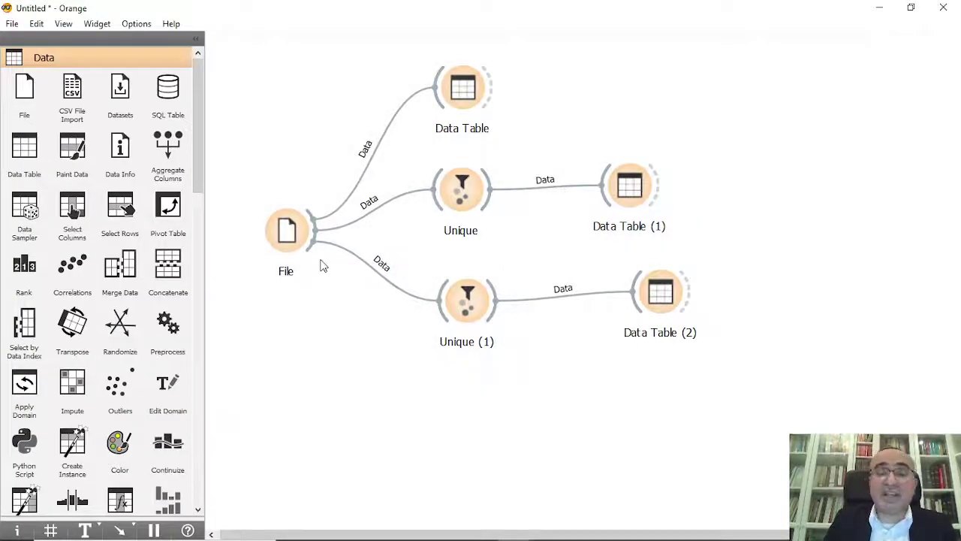
{"action": "left_click_drag", "start_coordinate": [316, 260], "coordinate": [421, 409]}
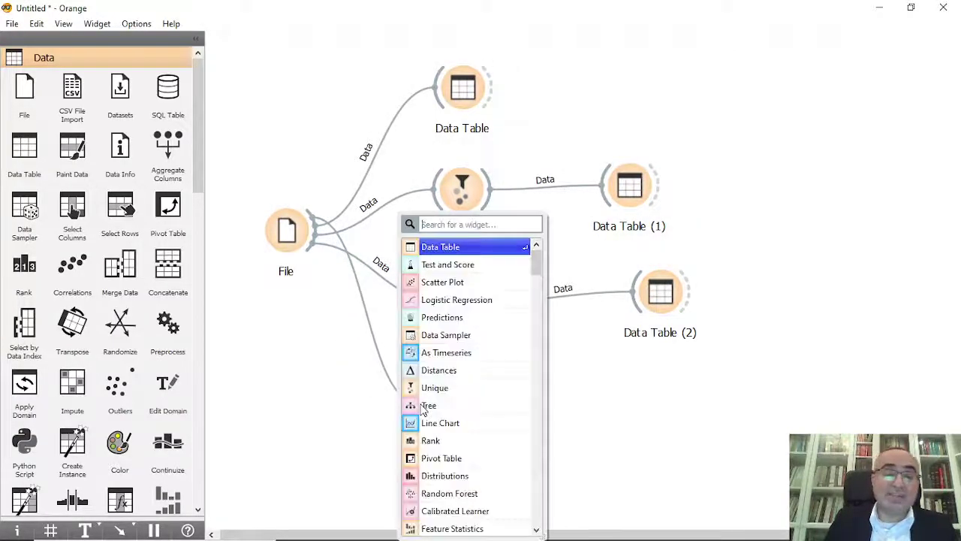
- Chain File into Distances then Duplicate Detection, which reports 147 unique and 3 duplicate rows
{"action": "type", "text": "di"}
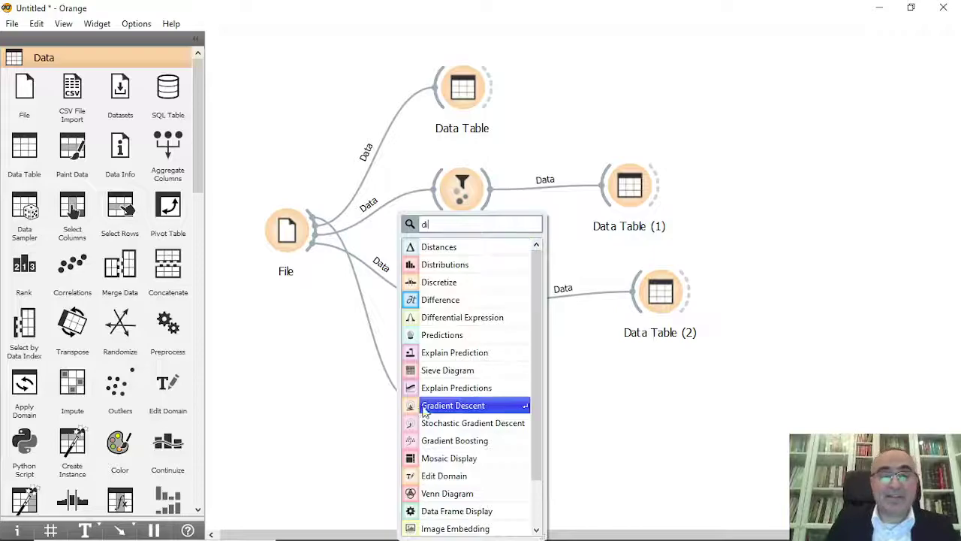
{"action": "left_click", "coordinate": [507, 246]}
{"action": "left_click_drag", "start_coordinate": [479, 403], "coordinate": [646, 406]}
{"action": "type", "text": "d"}
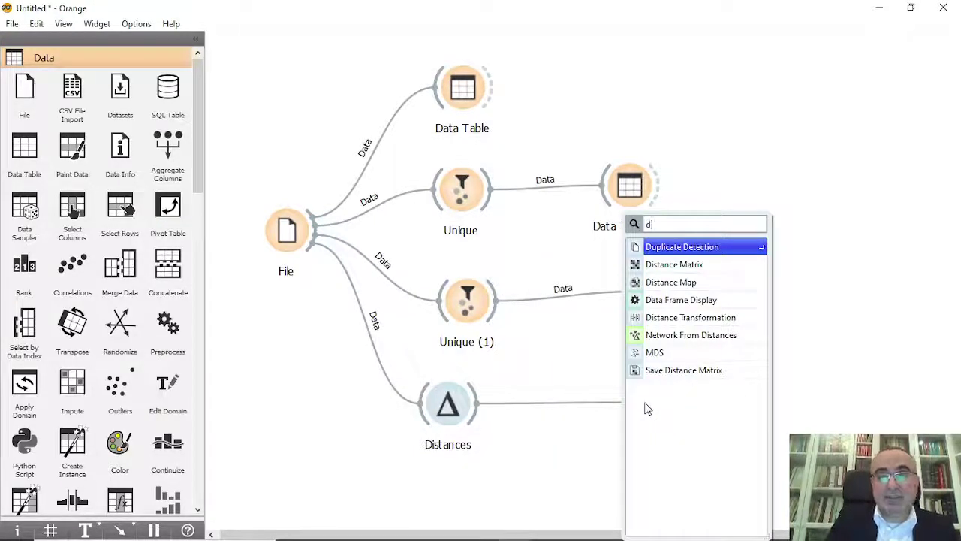
{"action": "left_click", "coordinate": [675, 248]}
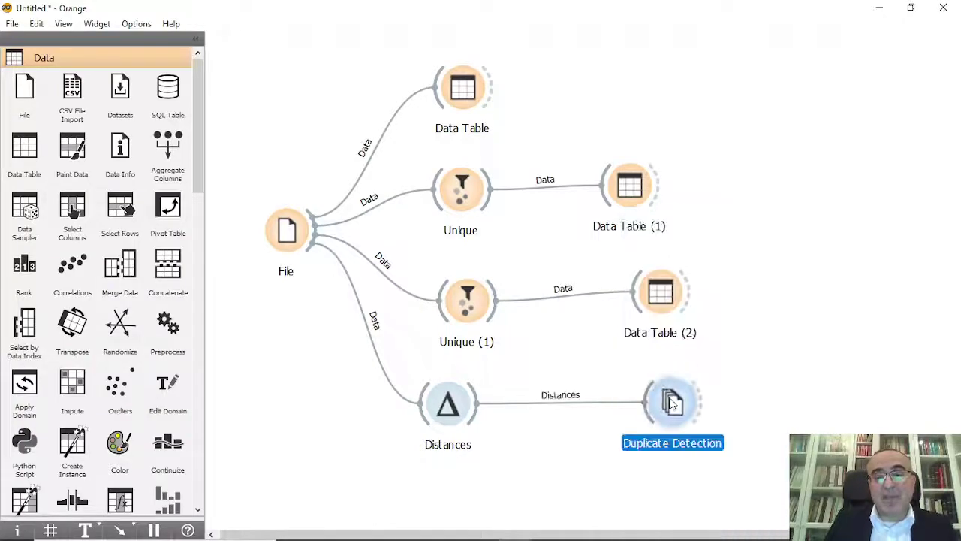
{"action": "double_click", "coordinate": [672, 405]}
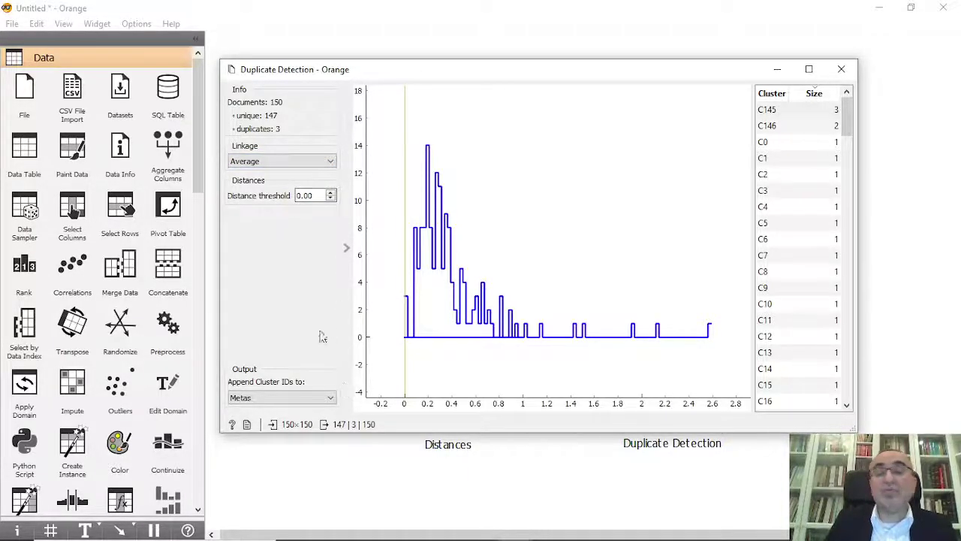
{"action": "key", "text": "ctrl+w"}
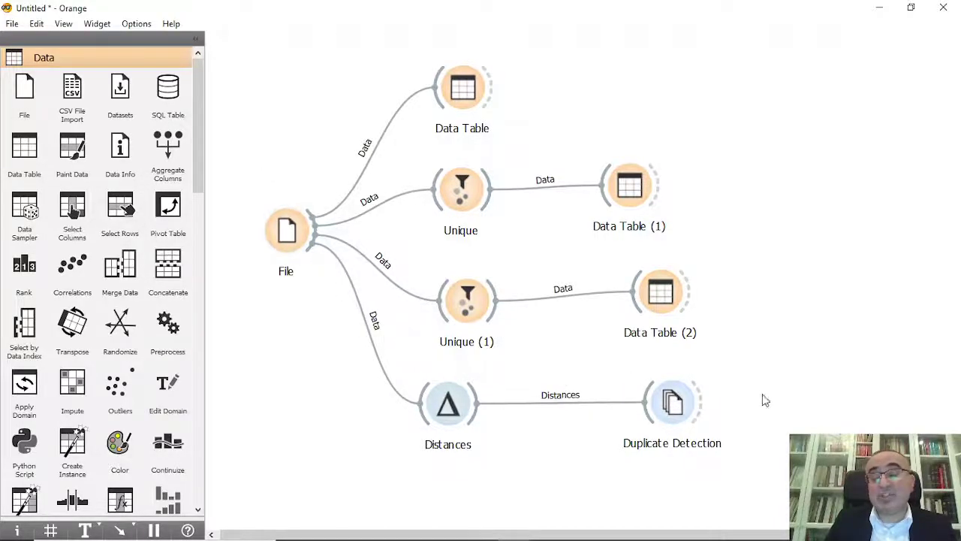
- Feed Duplicate Detection's Corpus Without Duplicates into Data Table (3) and view its 147 rows
{"action": "left_click_drag", "start_coordinate": [700, 402], "coordinate": [836, 322]}
{"action": "type", "text": "dat"}
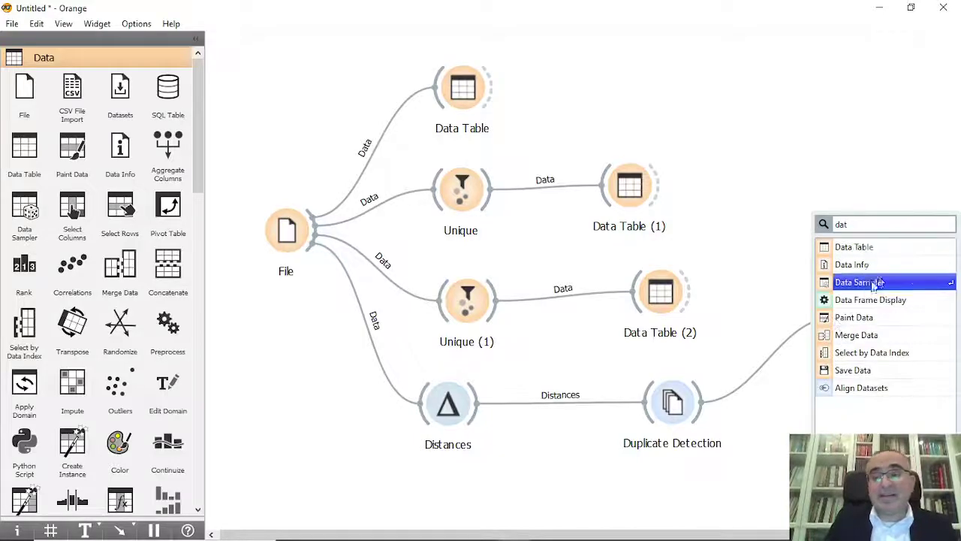
{"action": "left_click", "coordinate": [857, 247]}
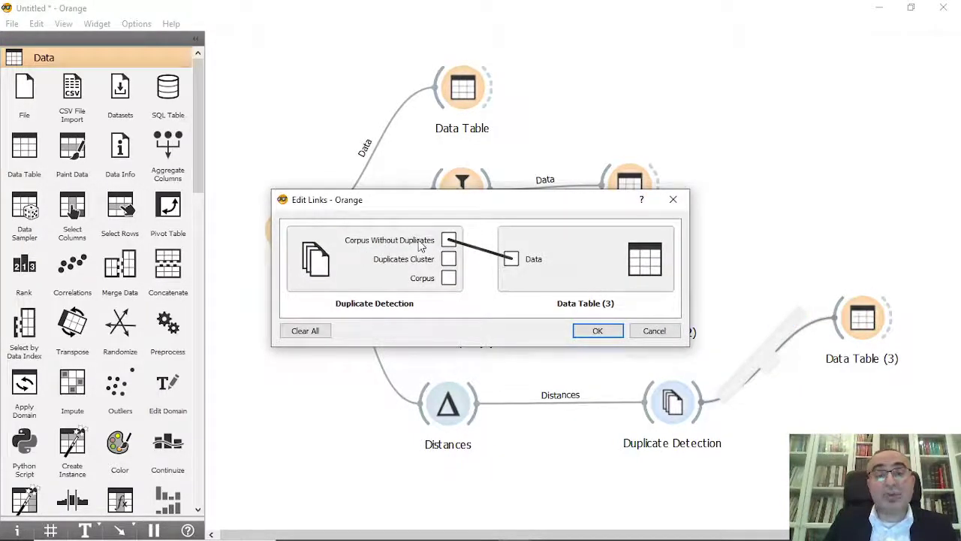
{"action": "left_click", "coordinate": [598, 331]}
{"action": "double_click", "coordinate": [862, 319]}
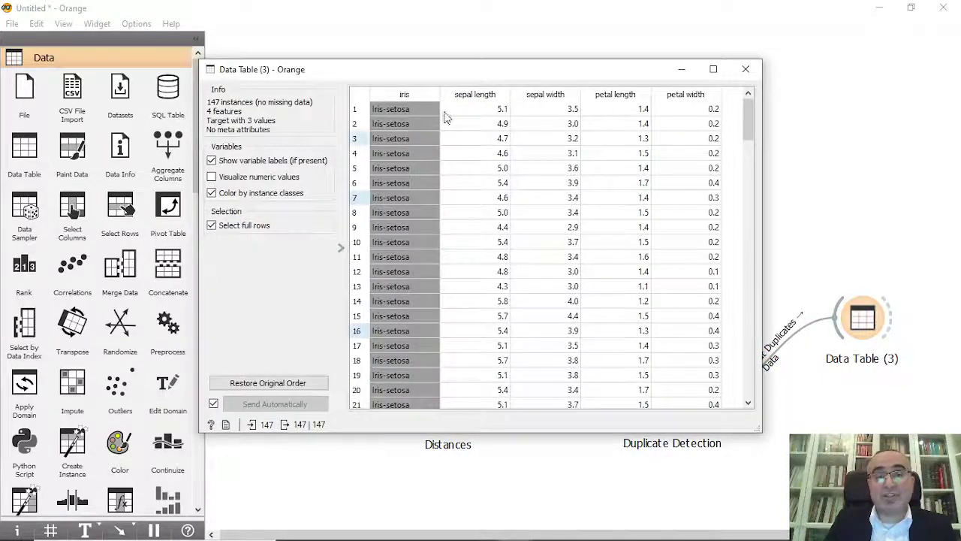
{"action": "mouse_move", "coordinate": [751, 129]}
{"action": "left_mouse_down"}
{"action": "mouse_move", "coordinate": [749, 375]}
{"action": "mouse_move", "coordinate": [749, 132]}
{"action": "left_mouse_up"}
{"action": "left_click", "coordinate": [746, 69]}
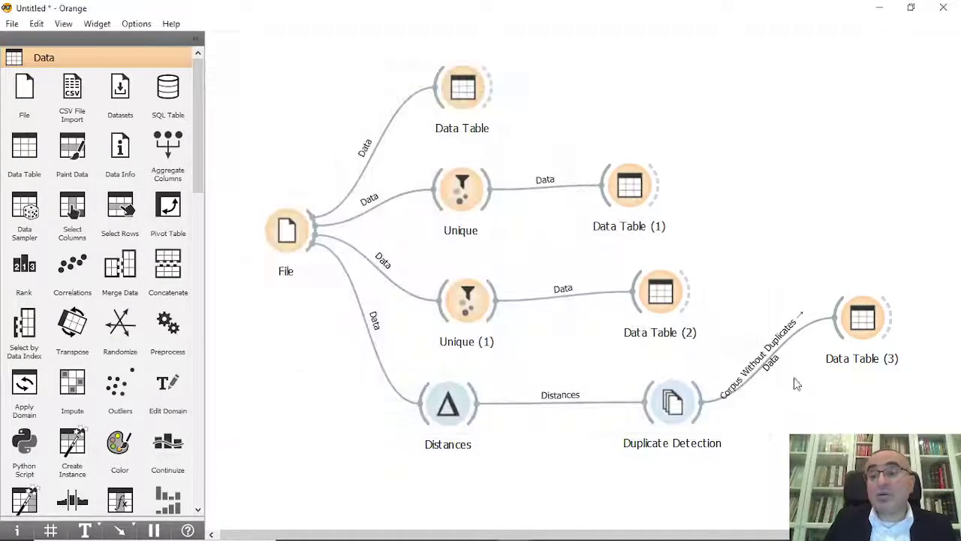
- Add Data Table (4) from Duplicate Detection, relinking it to the Duplicates Cluster output
{"action": "left_click_drag", "start_coordinate": [689, 406], "coordinate": [811, 428]}
{"action": "type", "text": "data"}
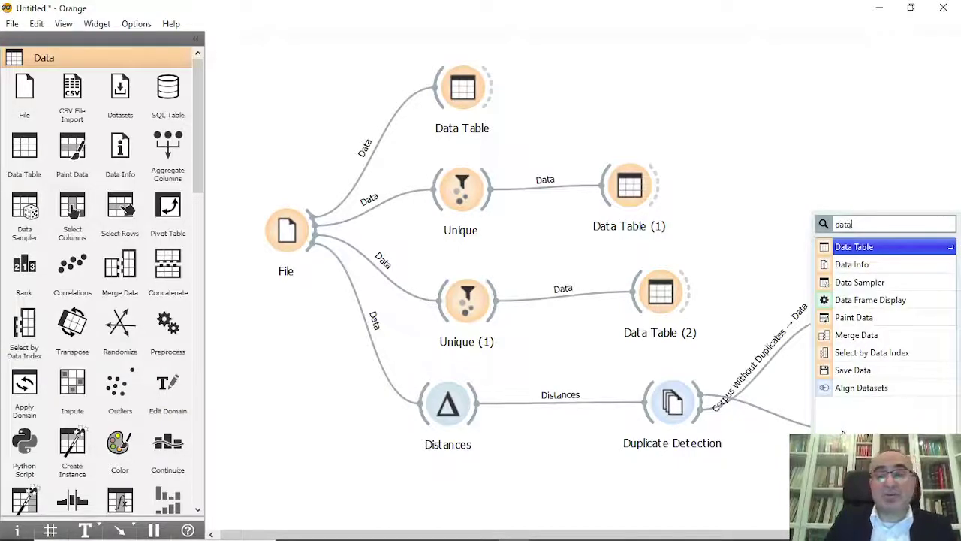
{"action": "left_click", "coordinate": [893, 248]}
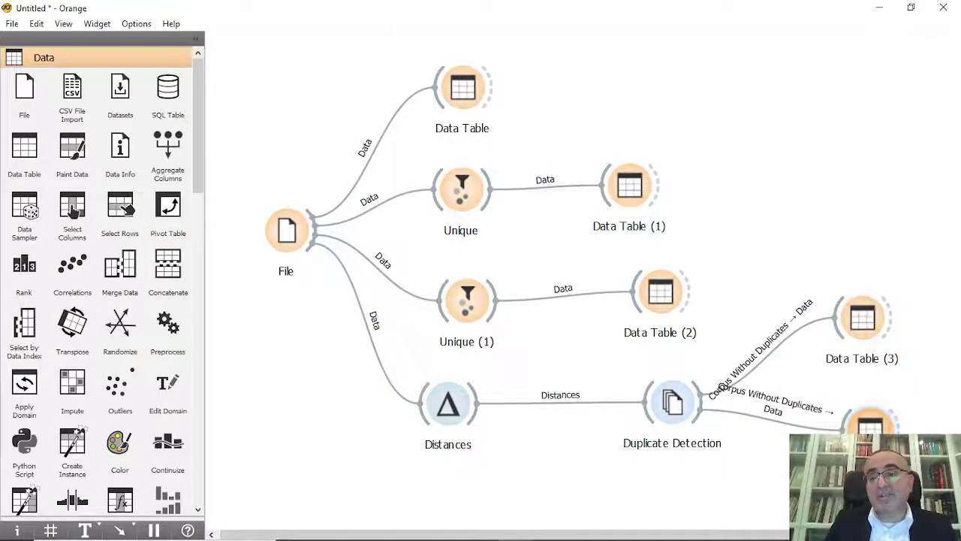
{"action": "double_click", "coordinate": [732, 394]}
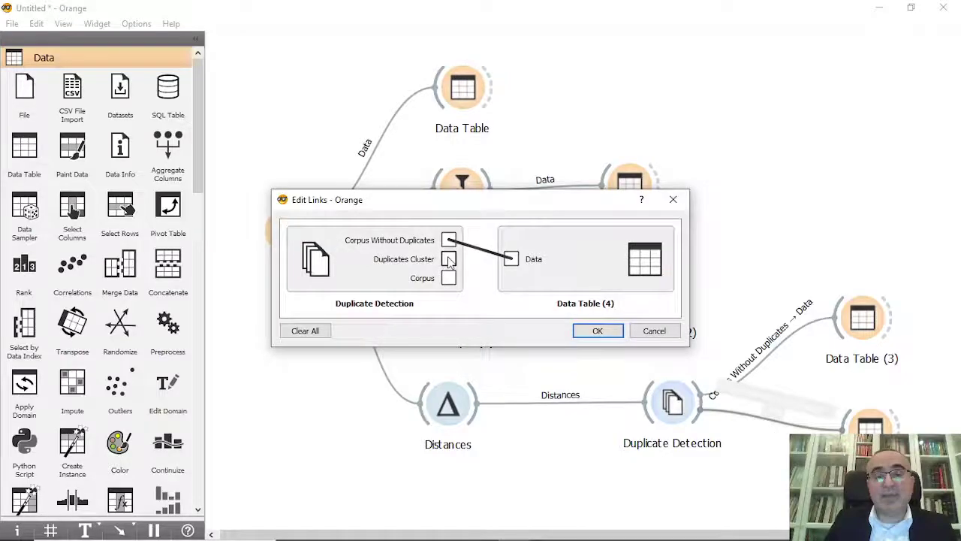
{"action": "left_click_drag", "start_coordinate": [449, 260], "coordinate": [510, 259]}
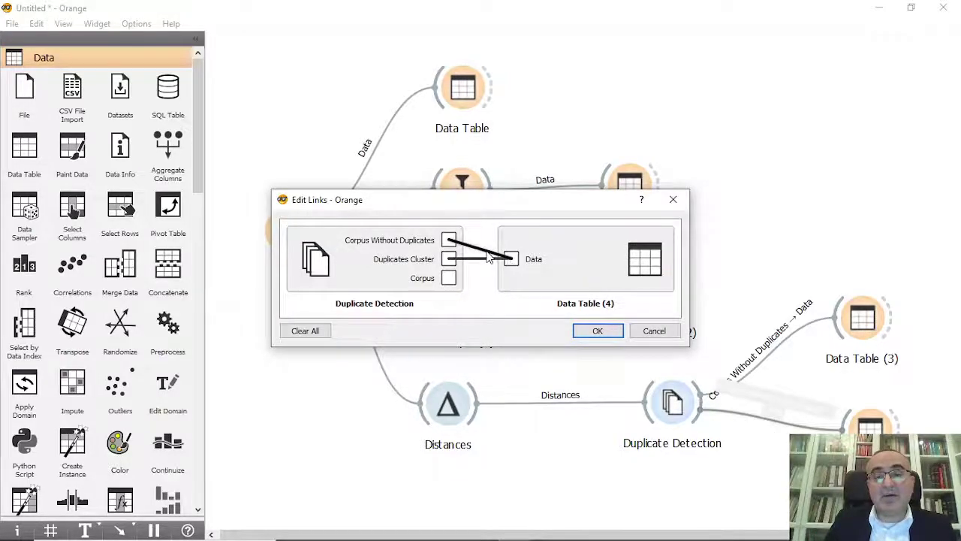
{"action": "left_click", "coordinate": [595, 331]}
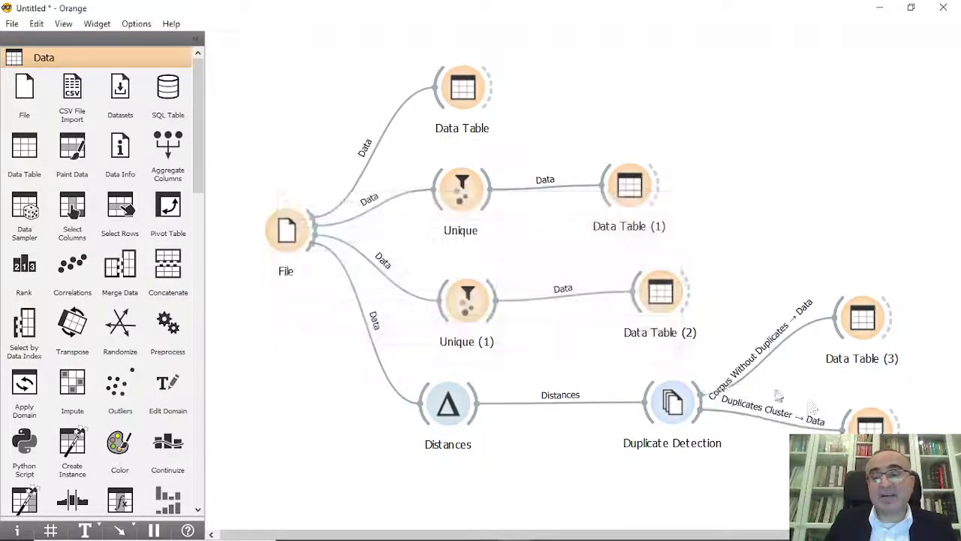
- Open Data Table (4) and select the three duplicate Iris-setosa rows
{"action": "double_click", "coordinate": [870, 414]}
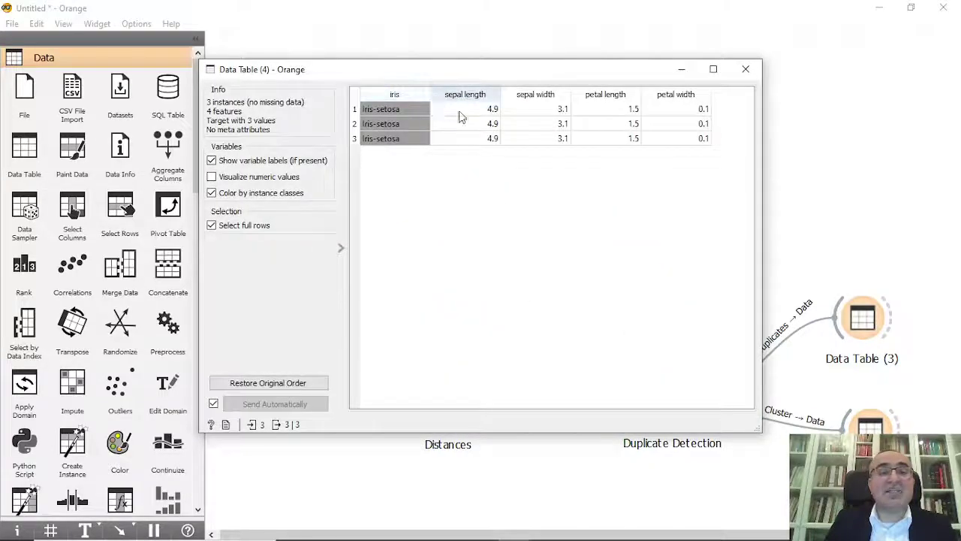
{"action": "left_click_drag", "start_coordinate": [462, 116], "coordinate": [461, 139]}
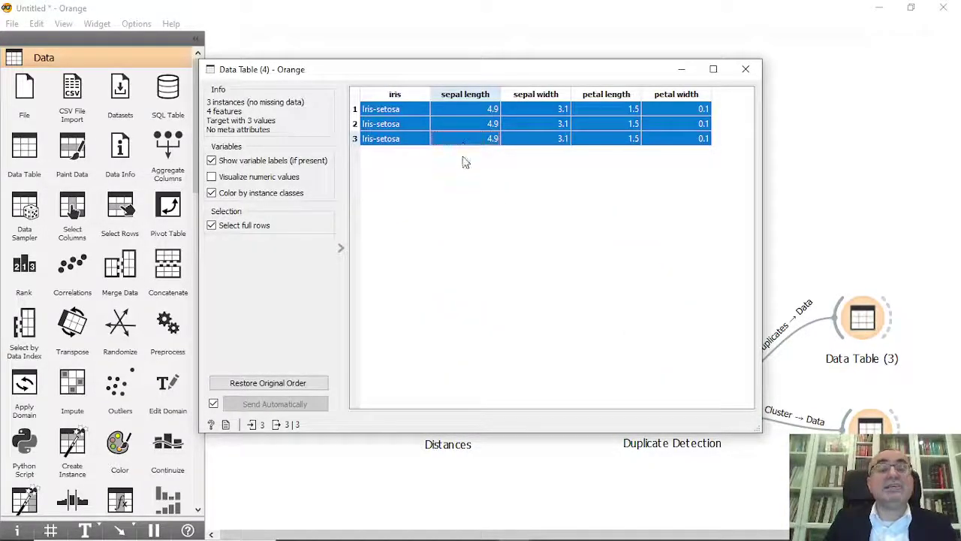
{"action": "left_click_drag", "start_coordinate": [446, 112], "coordinate": [450, 138]}
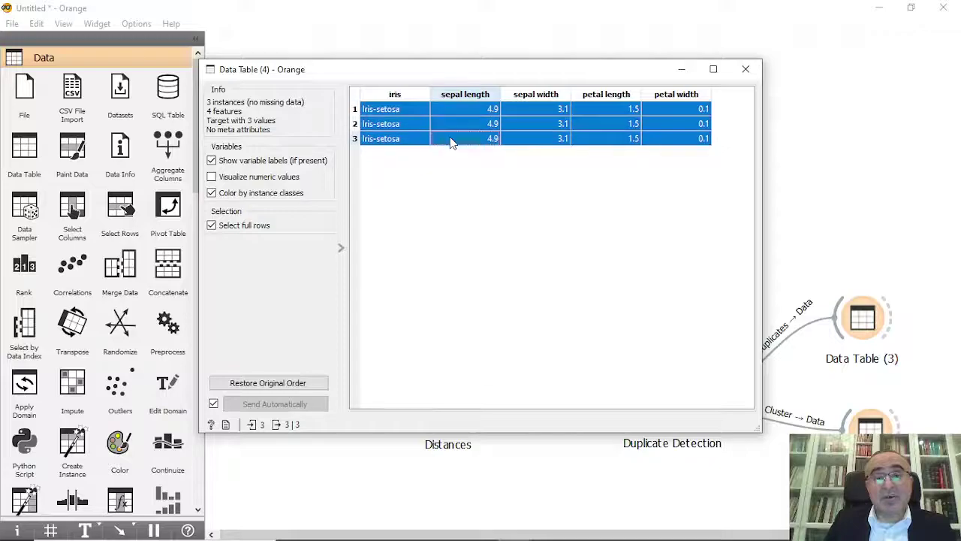
{"action": "left_click", "coordinate": [746, 69]}
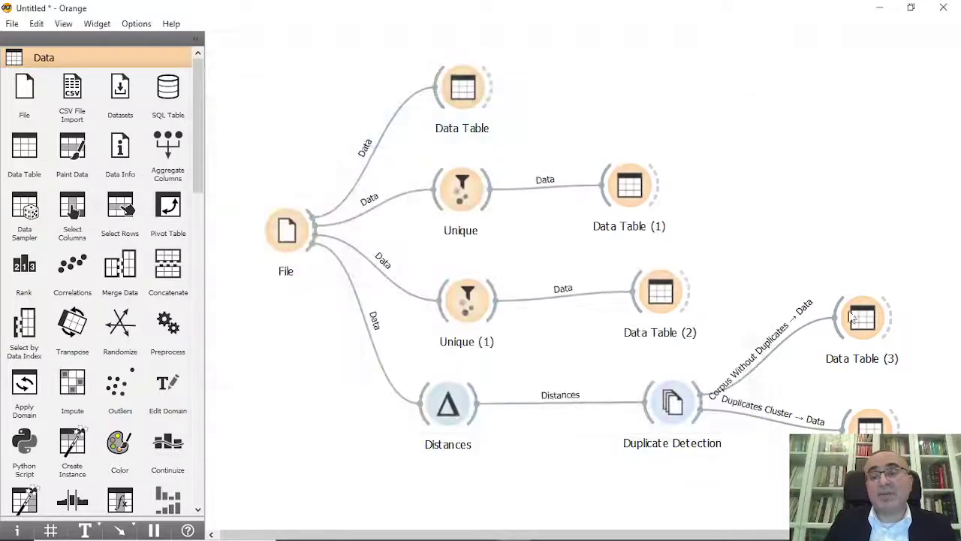
- Reopen Data Table (3) and browse its unique rows, selecting row 10
{"action": "double_click", "coordinate": [862, 319]}
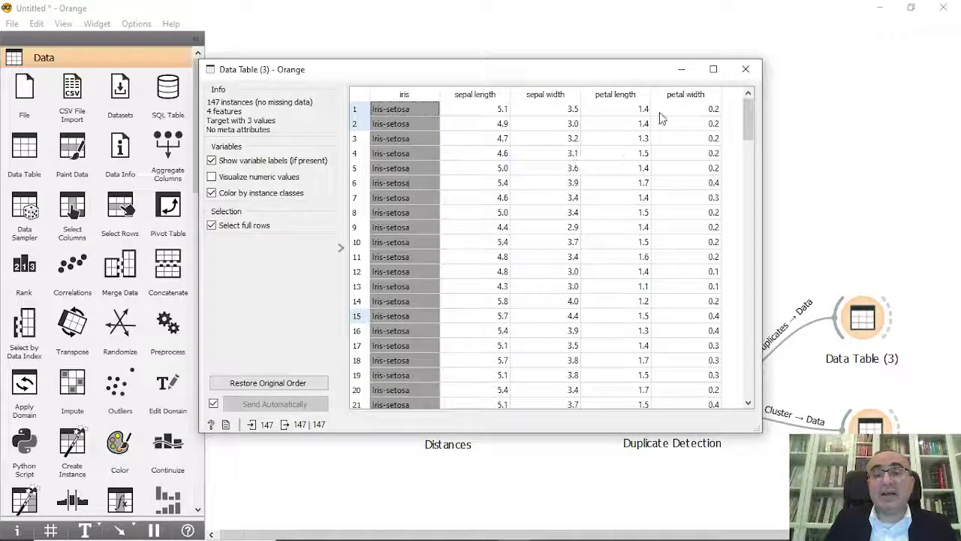
{"action": "left_click", "coordinate": [663, 153]}
{"action": "left_click", "coordinate": [681, 247]}
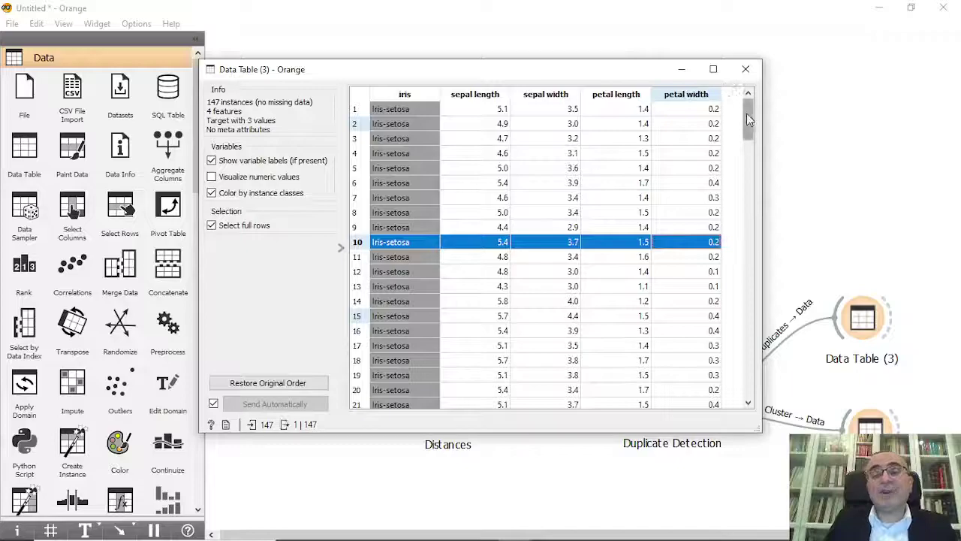
{"action": "mouse_move", "coordinate": [747, 113]}
{"action": "left_mouse_down"}
{"action": "mouse_move", "coordinate": [747, 365]}
{"action": "mouse_move", "coordinate": [747, 112]}
{"action": "left_mouse_up"}
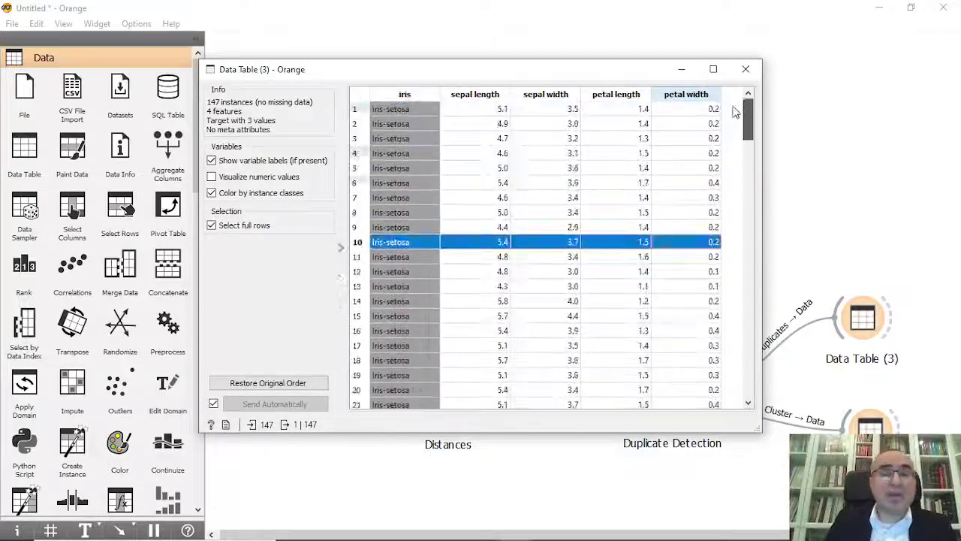
{"action": "left_click", "coordinate": [745, 69]}
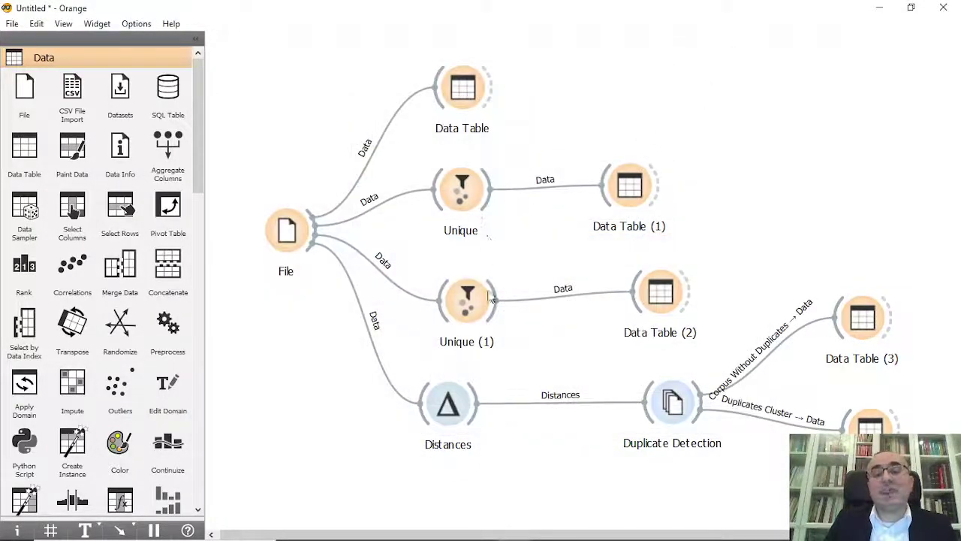
- Nudge Distances and Duplicate Detection right, then show the PowerPoint 'Thank You' slide
{"action": "left_click_drag", "start_coordinate": [453, 401], "coordinate": [471, 401]}
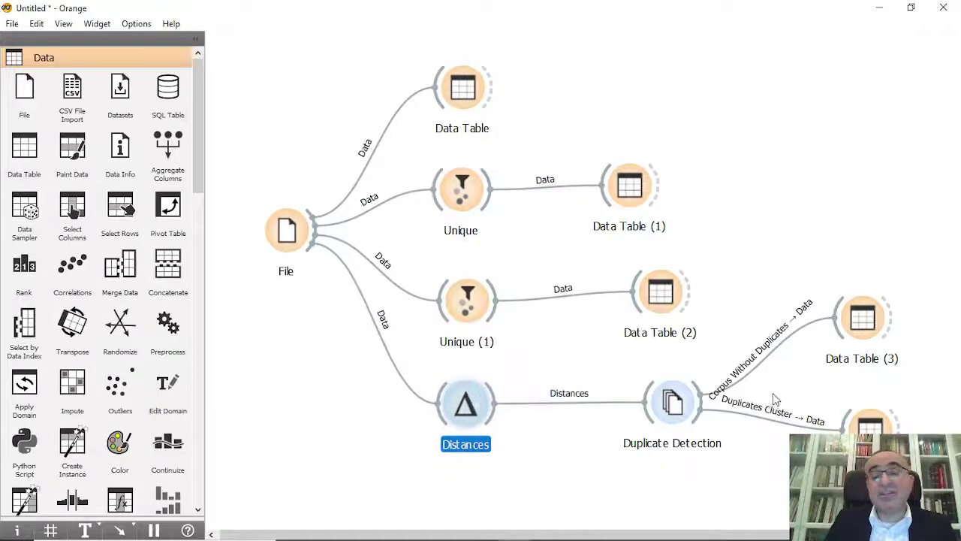
{"action": "left_click_drag", "start_coordinate": [676, 407], "coordinate": [681, 412]}
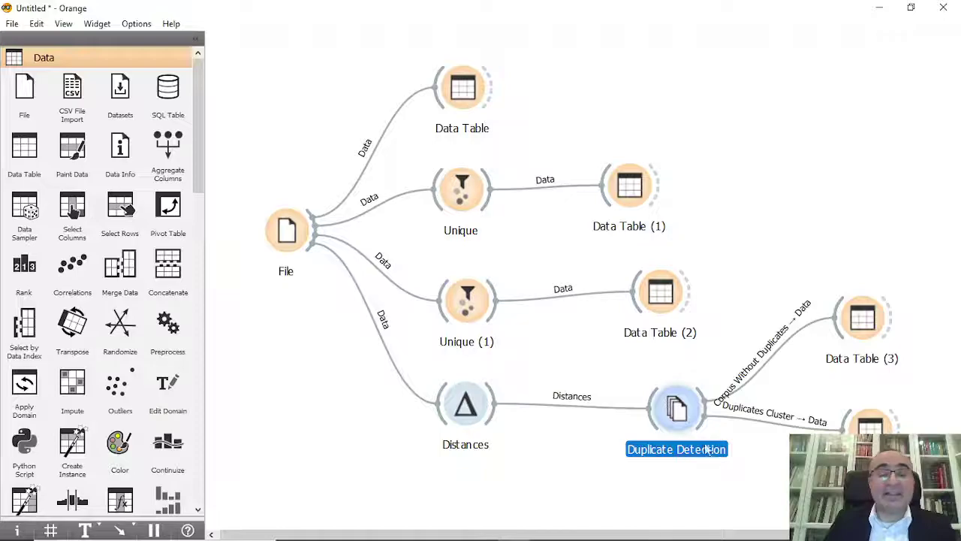
{"action": "left_click", "coordinate": [687, 527]}
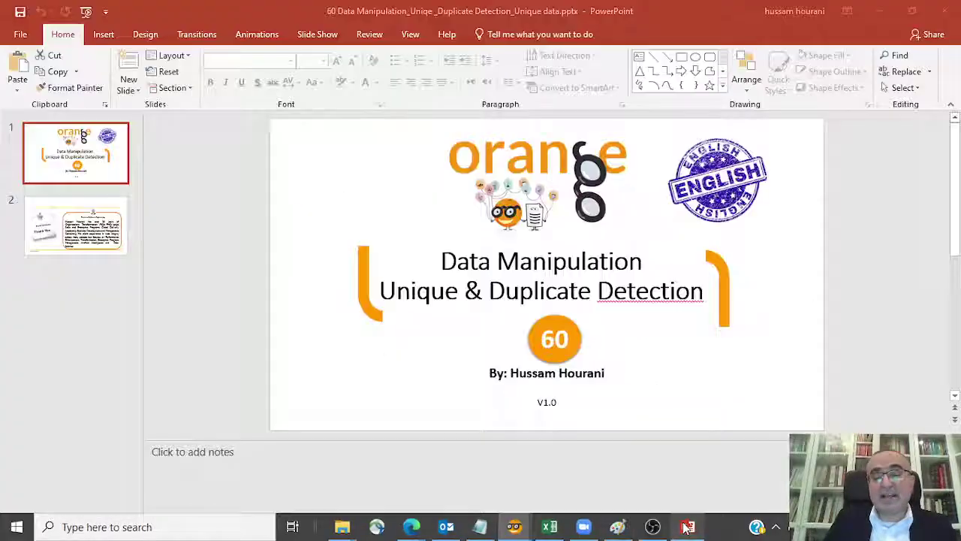
{"action": "scroll", "coordinate": [309, 226], "scroll_direction": "down", "scroll_amount": 1}
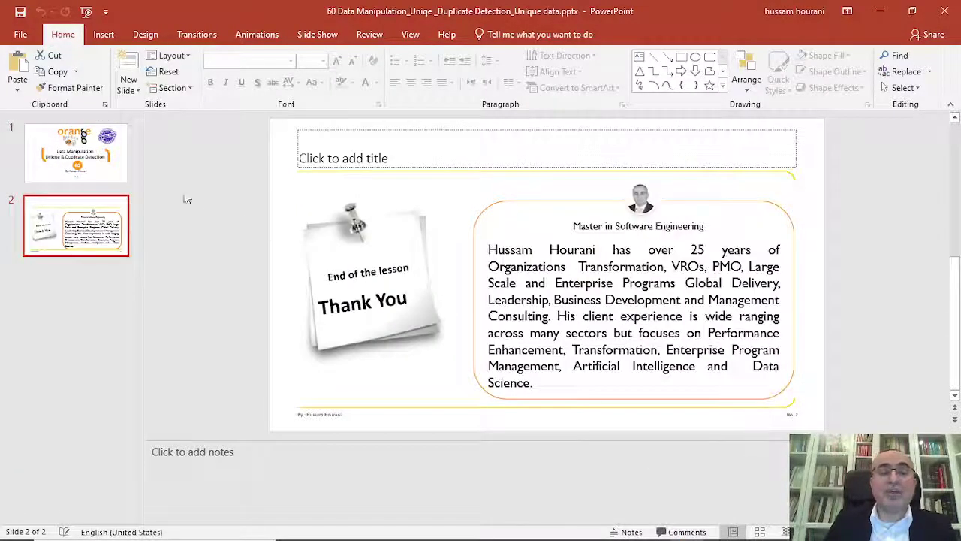
{"action": "scroll", "coordinate": [199, 201], "scroll_direction": "up", "scroll_amount": 1}
{"action": "scroll", "coordinate": [255, 225], "scroll_direction": "down", "scroll_amount": 1}
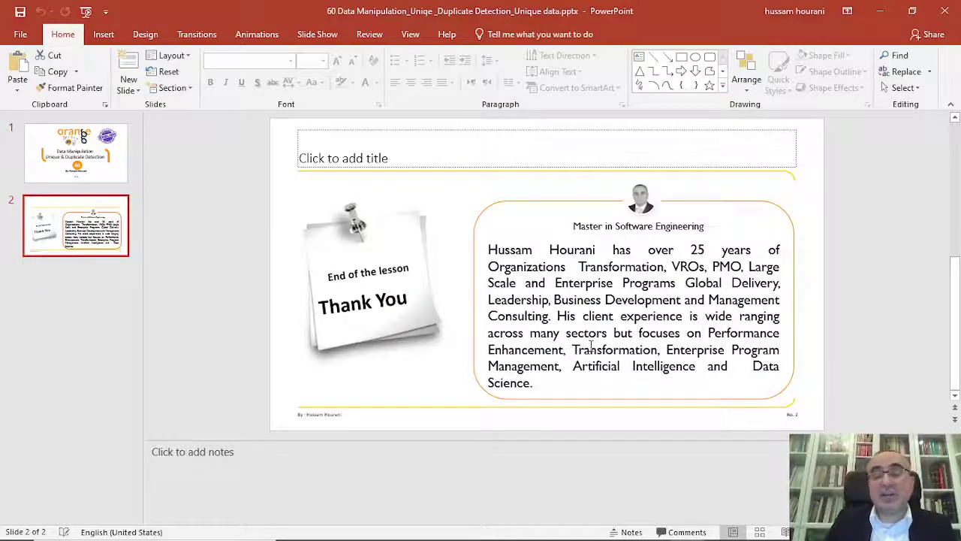